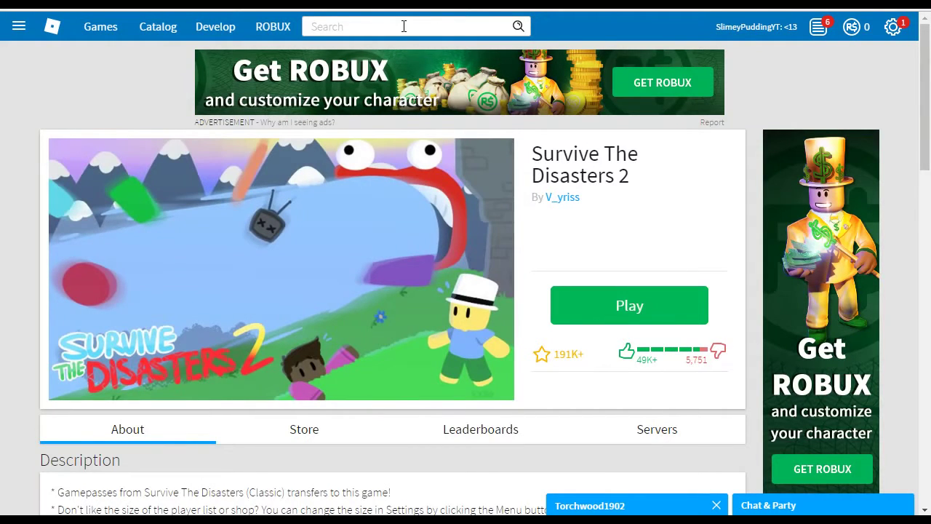
Search Roblox People for 'john doe'.
click(403, 26)
text(john doe)
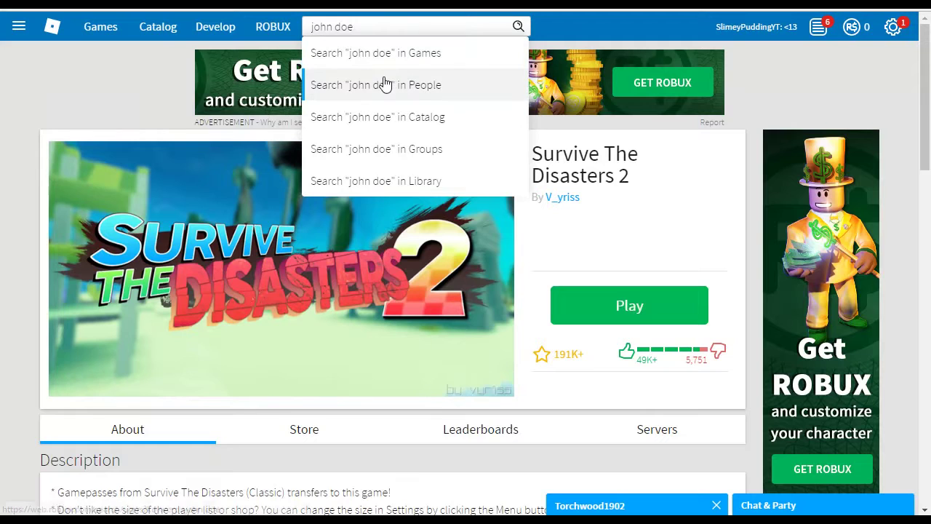
click(386, 85)
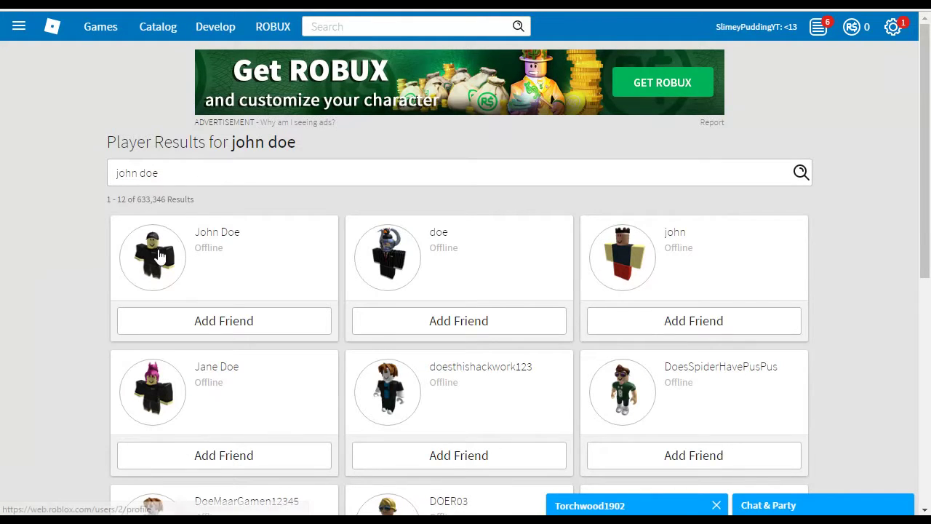
click(246, 248)
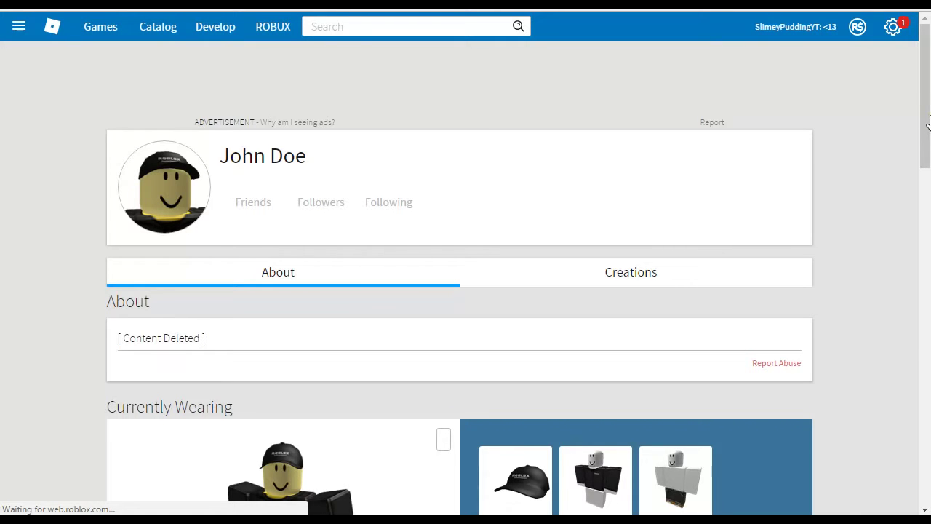
scroll(926, 163, down, 2)
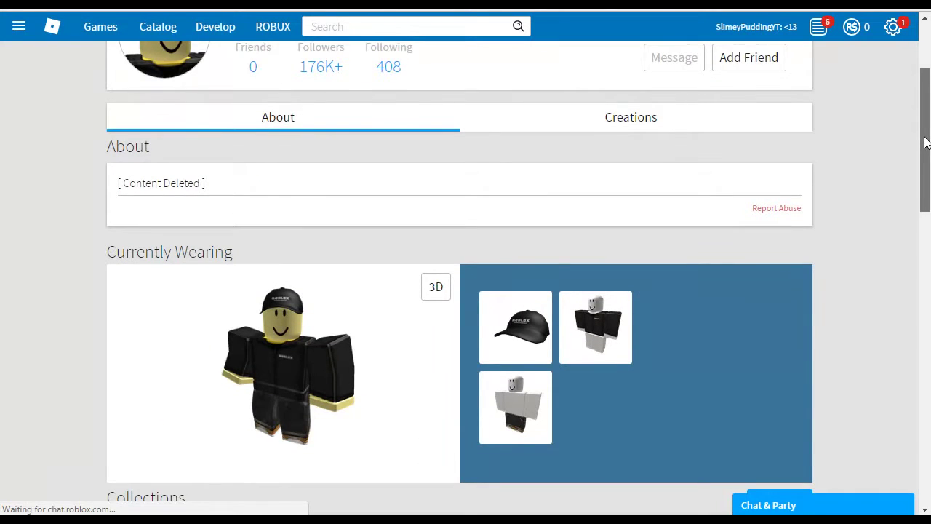
scroll(926, 136, up, 2)
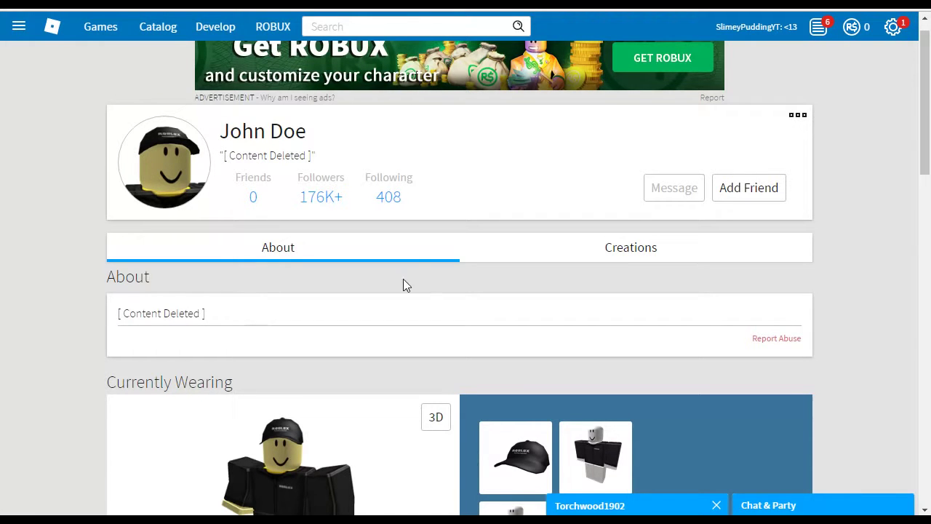
mouse_move(926, 109)
mouse_down()
mouse_move(901, 324)
mouse_move(849, 61)
mouse_up()
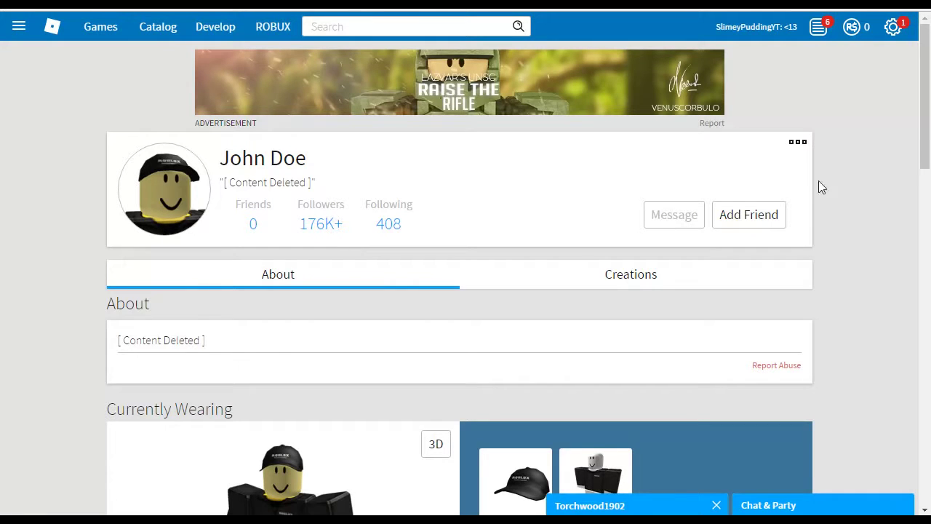
mouse_move(925, 91)
mouse_down()
mouse_move(917, 247)
mouse_move(910, 141)
mouse_move(881, 70)
mouse_up()
click(421, 27)
text(the)
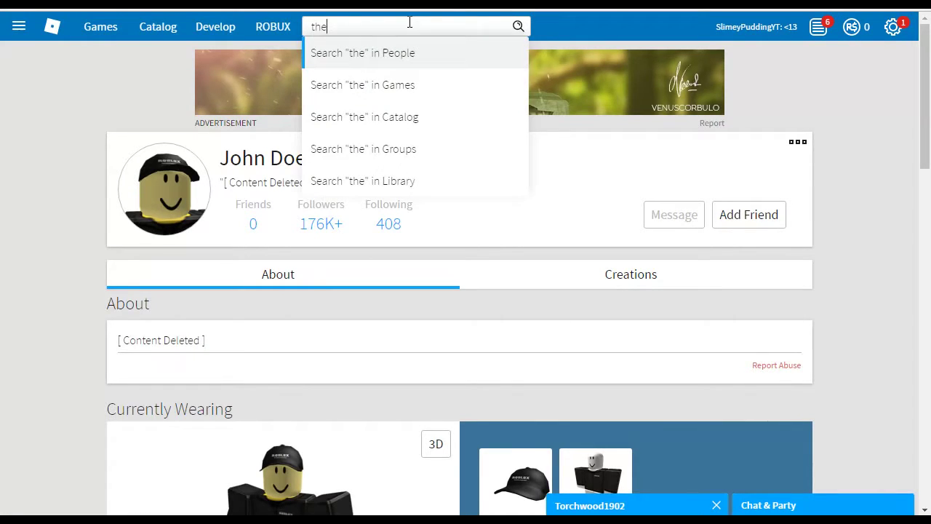
text(c0mmun)
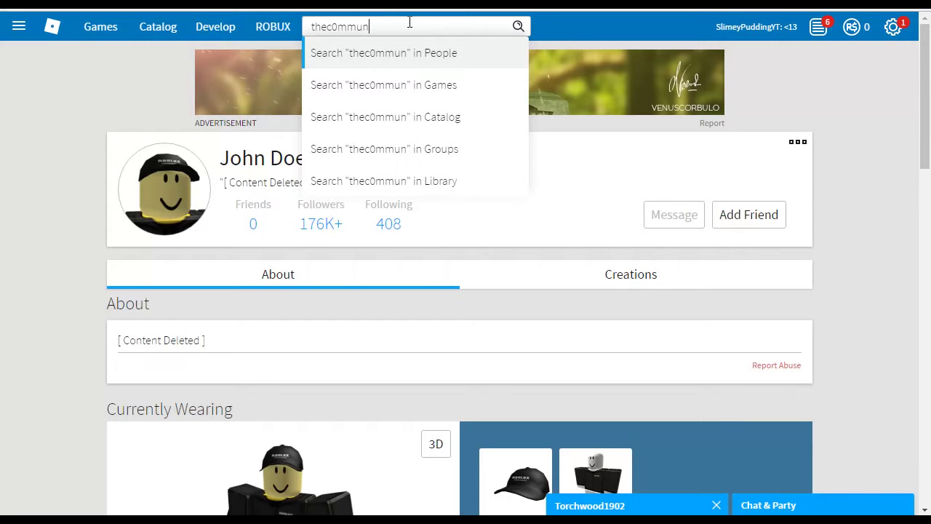
text(ity)
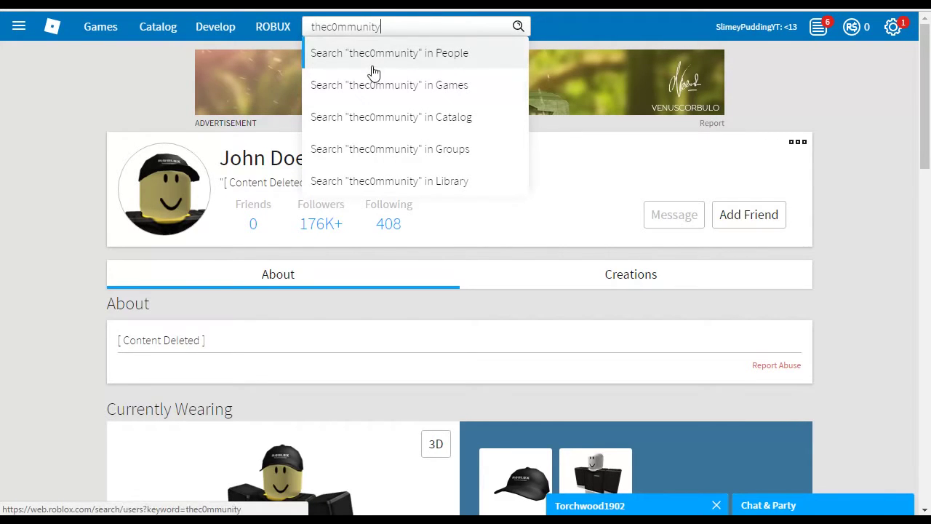
click(374, 58)
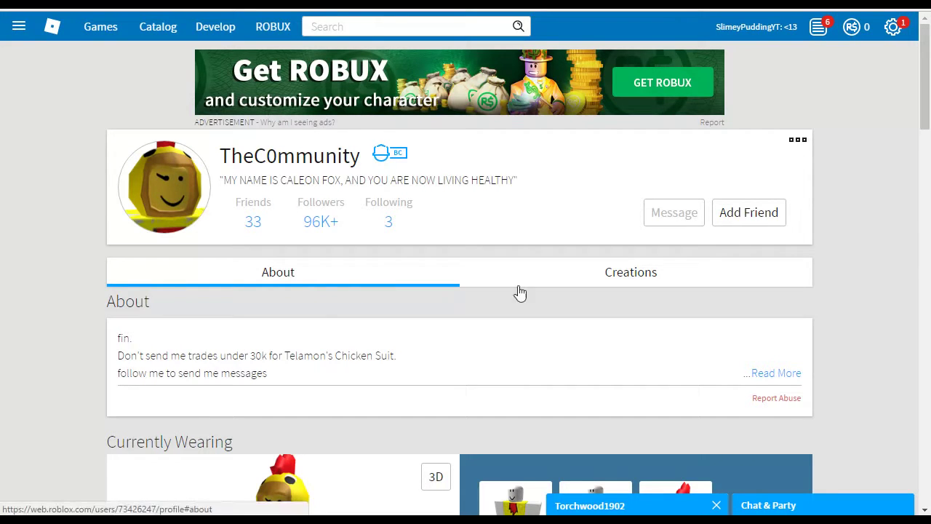
Open a new blank Chrome window from the browser menu.
click(918, 10)
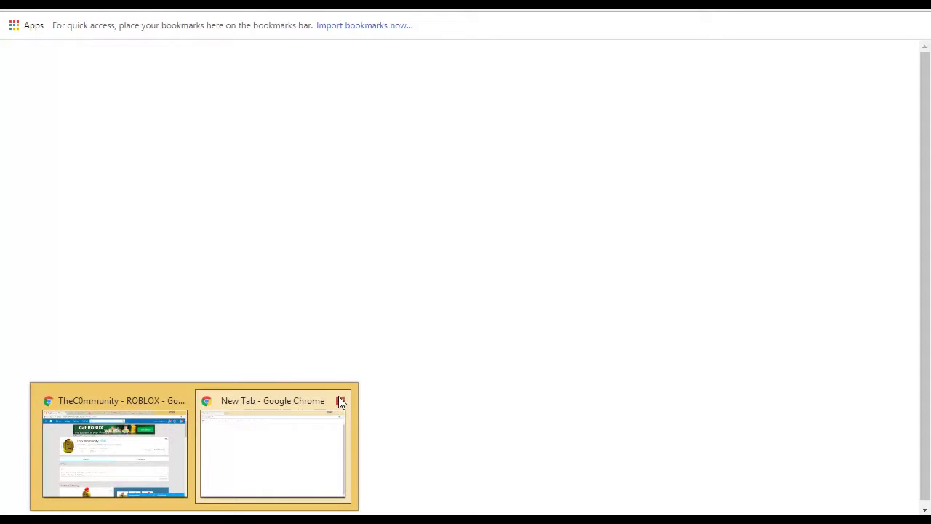
Close the extra blank Chrome window, returning to TheC0mmunity's profile.
click(340, 401)
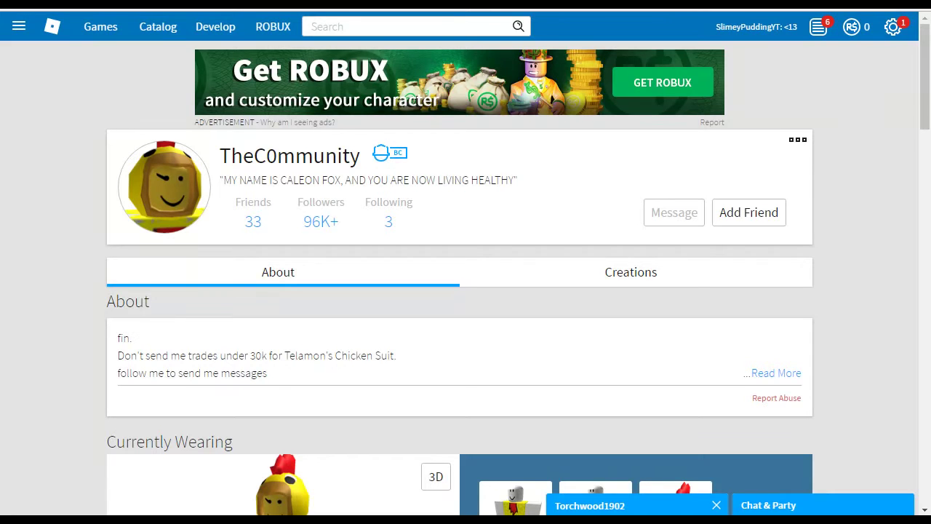
right_click(652, 15)
Search Google for 'tjohn doe hacker wiki' in a new tab.
click(761, 72)
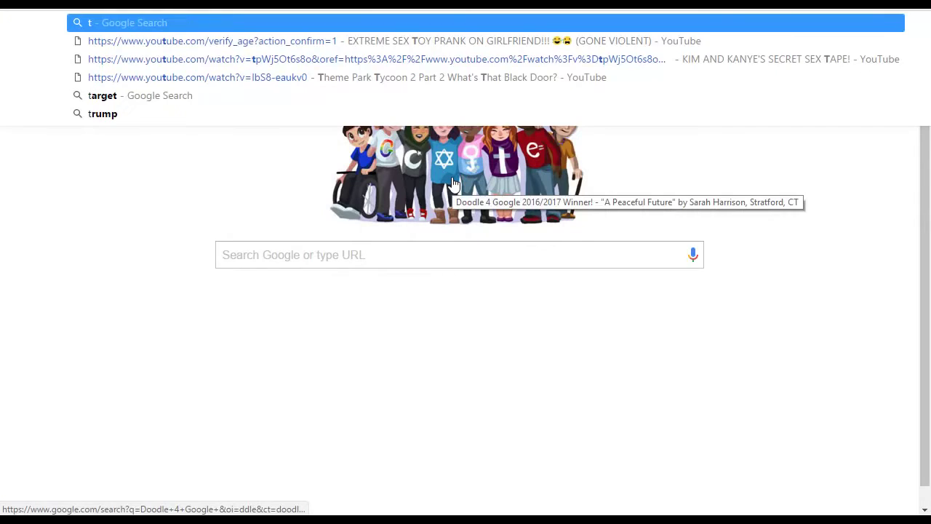
text(john doe)
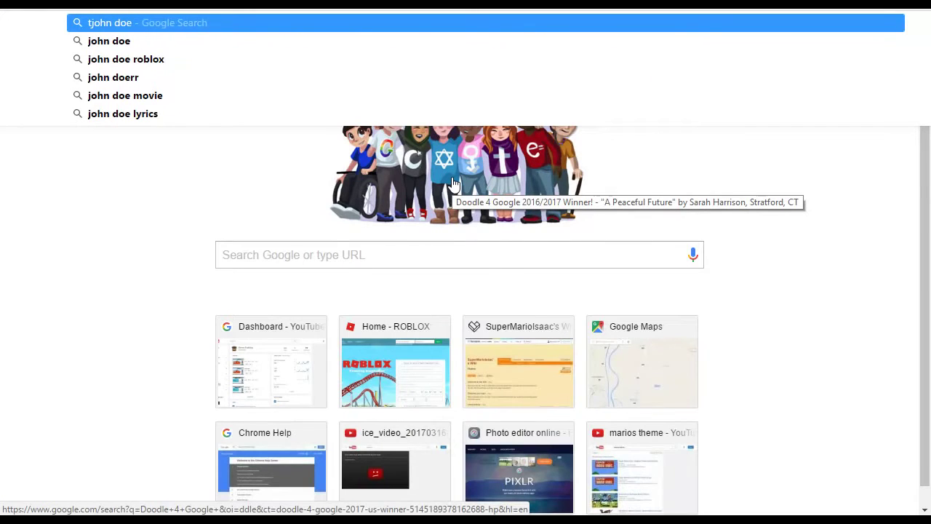
text( hac)
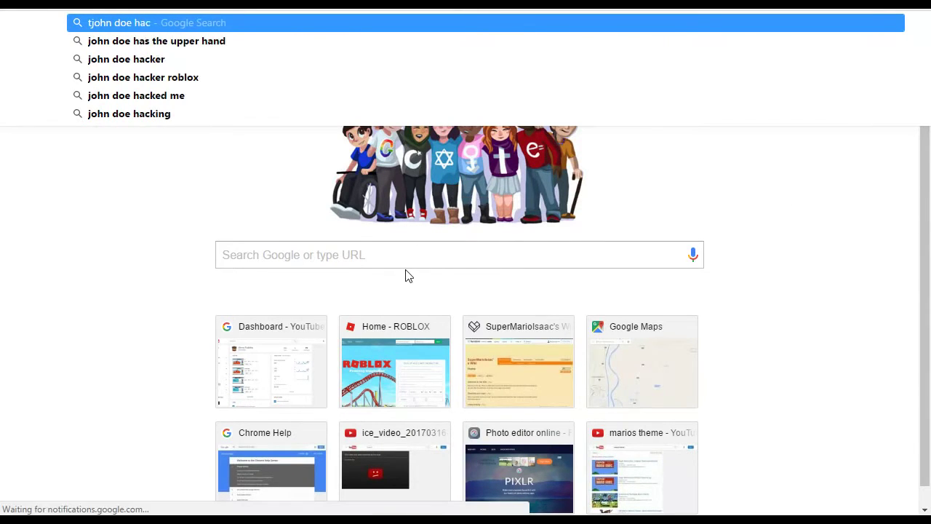
text(ker wiki)
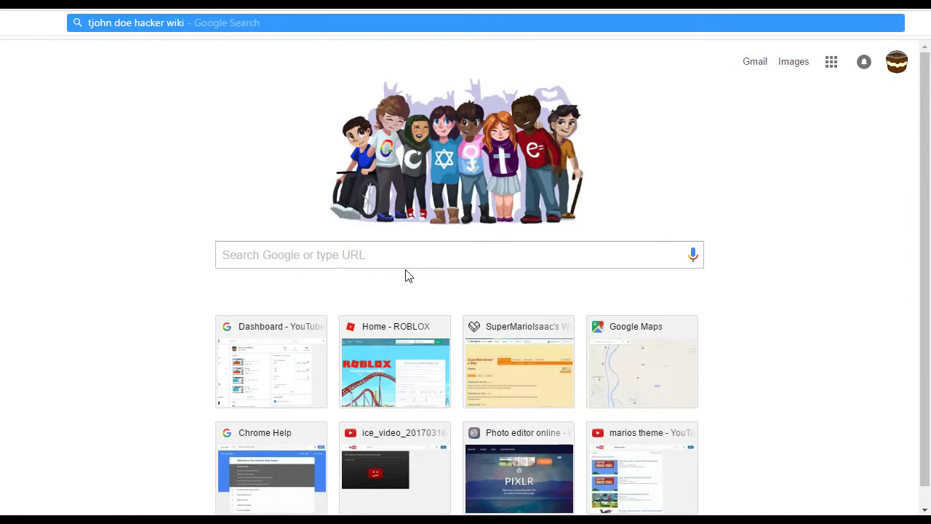
key(Return)
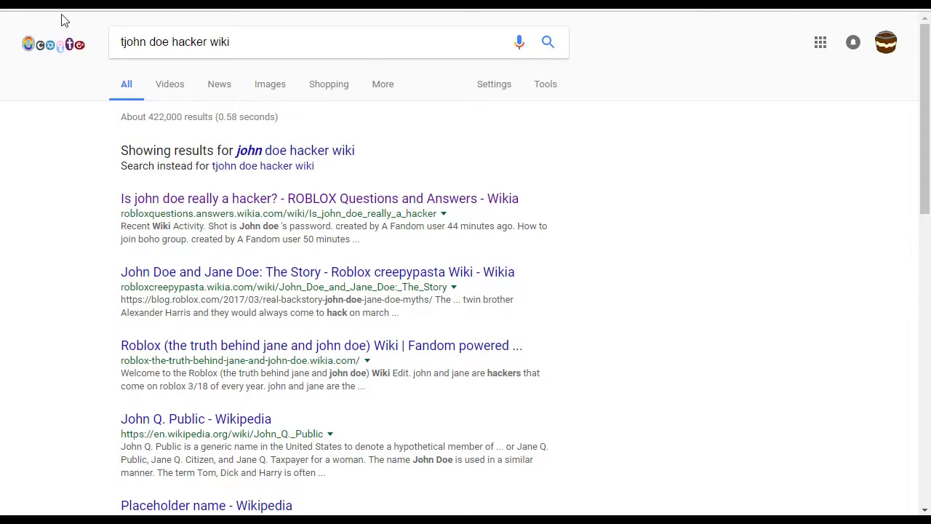
Open the 'Roblox (the truth behind jane and john doe) Wiki' Fandom result.
click(127, 41)
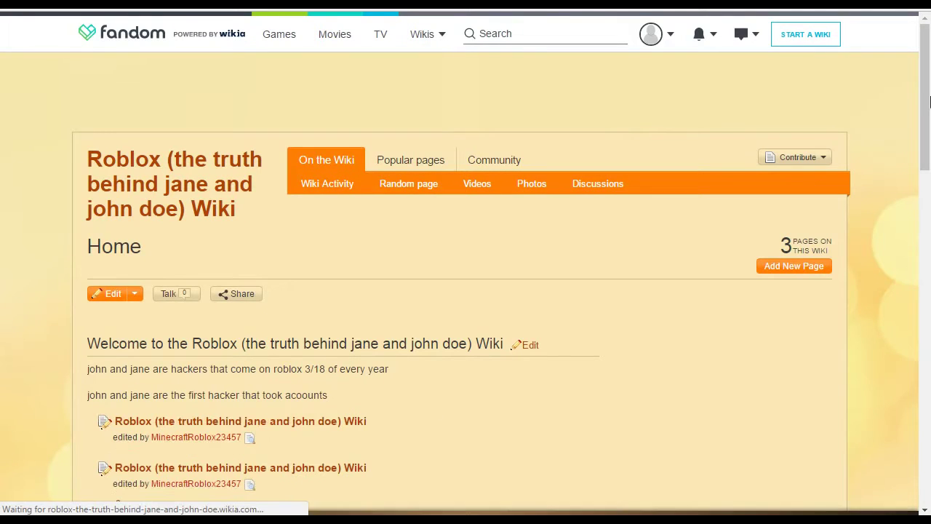
scroll(925, 175, down, 4)
scroll(925, 175, down, 2)
scroll(925, 174, up, 2)
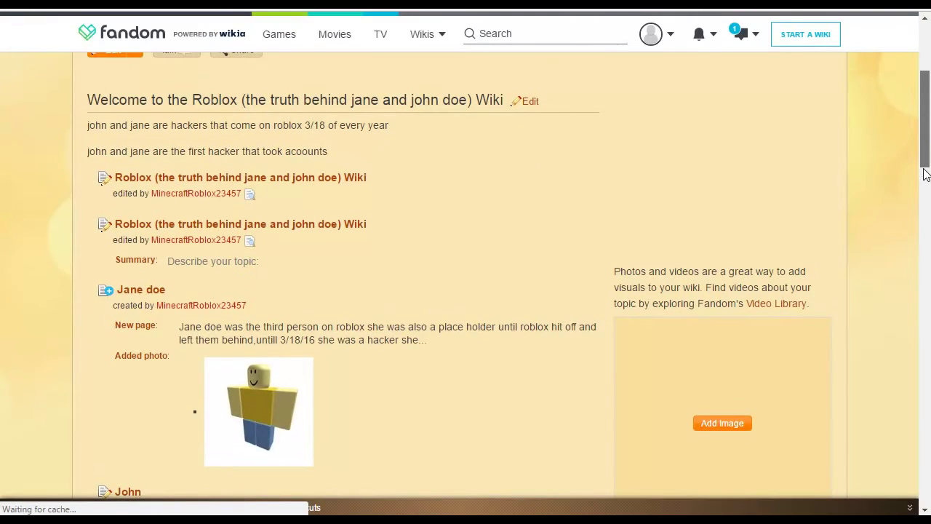
scroll(925, 175, up, 4)
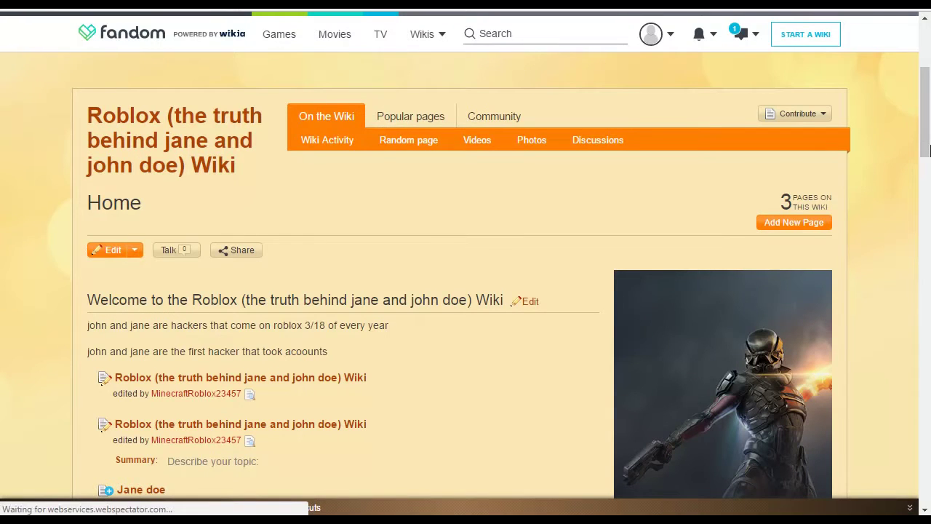
drag(925, 175, 916, 210)
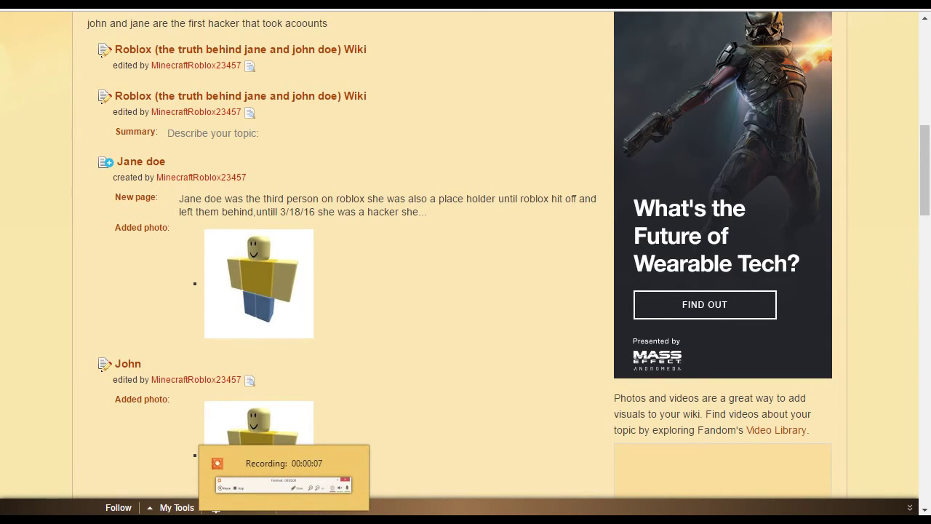
Restore the screen recorder's control panel from its taskbar thumbnail.
click(283, 484)
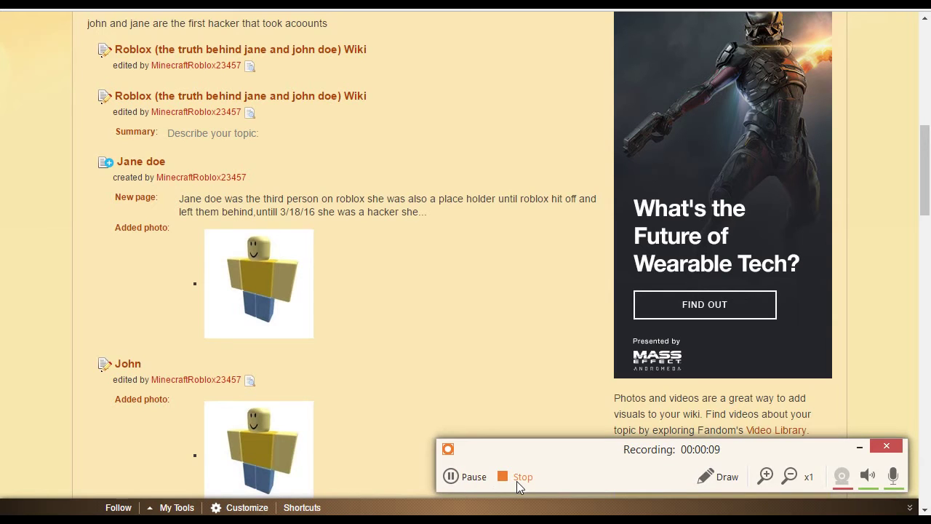